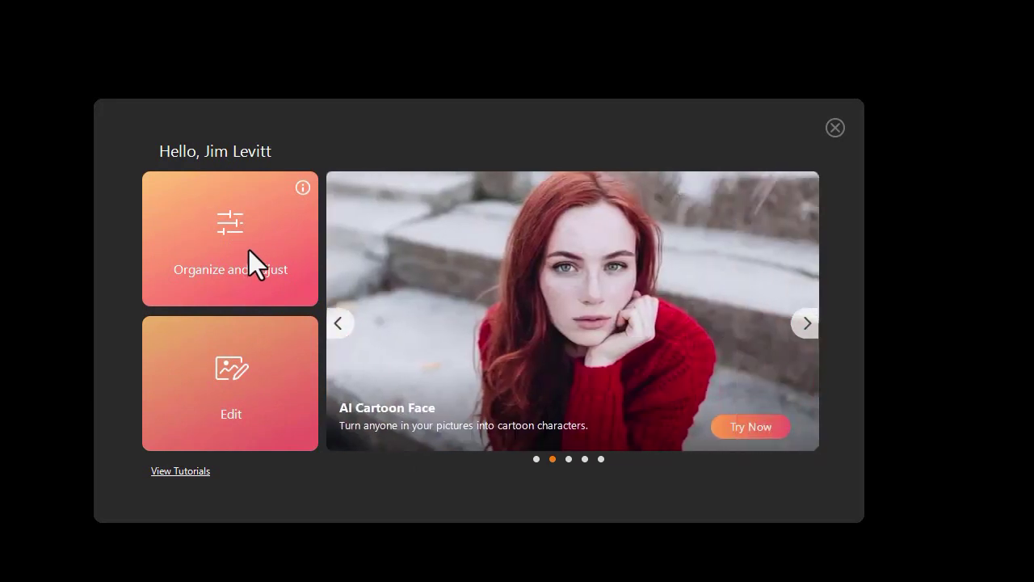
Step: Close the welcome screen to reach the Recently Edited photo library
click(249, 251)
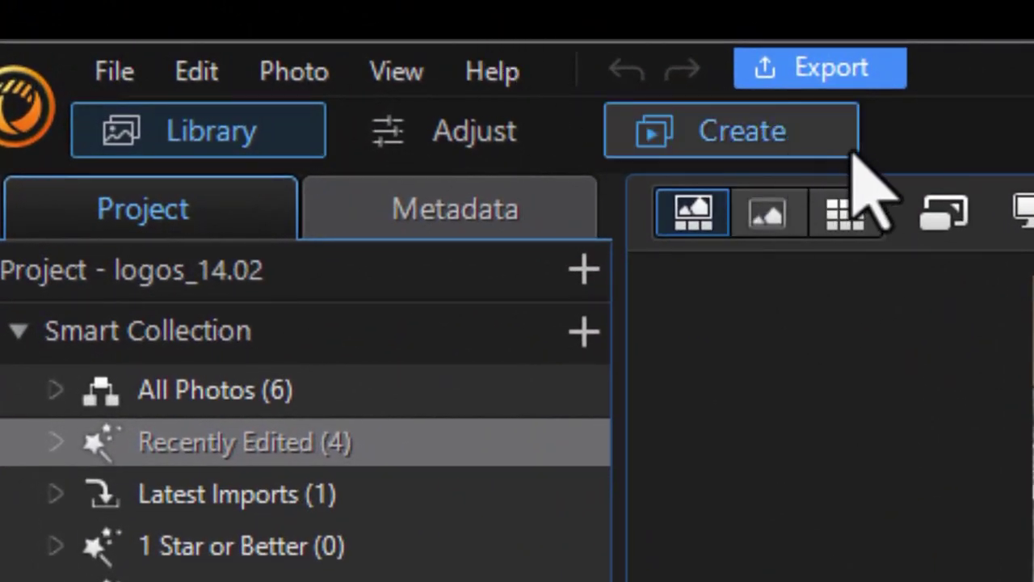
Step: Open the group photo IMG_5271.JPG in Guided editing mode
click(838, 145)
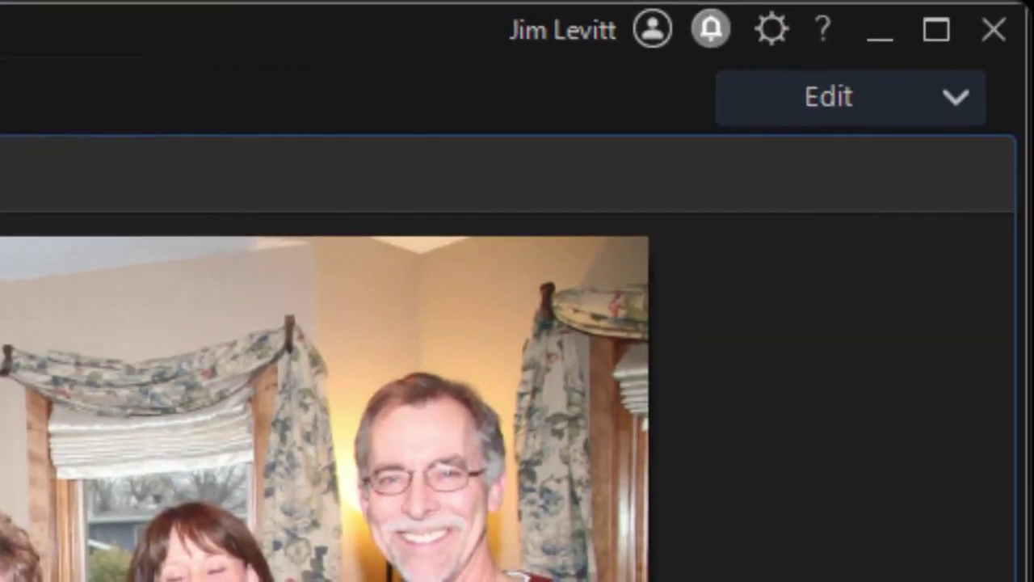
click(823, 95)
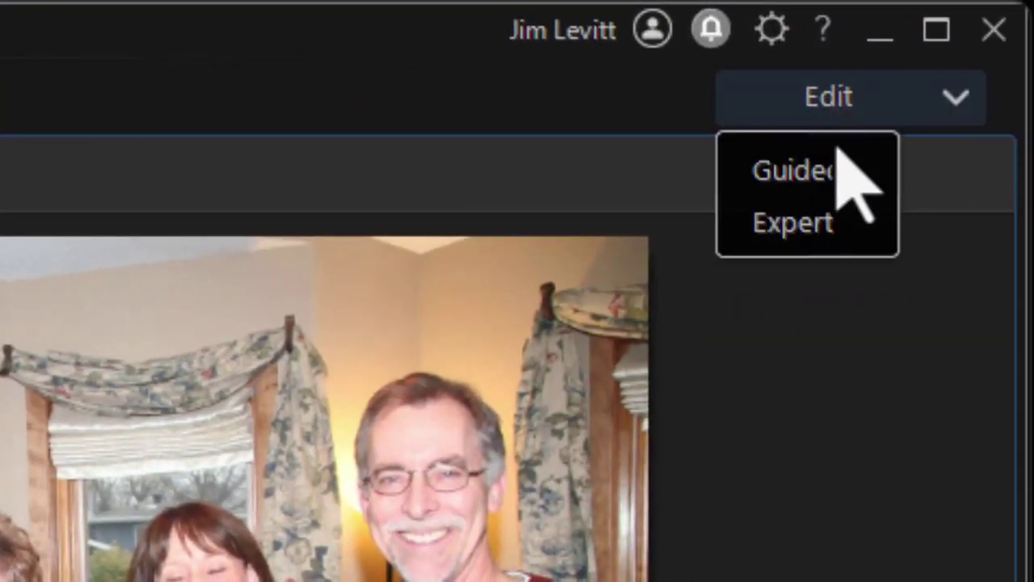
click(853, 180)
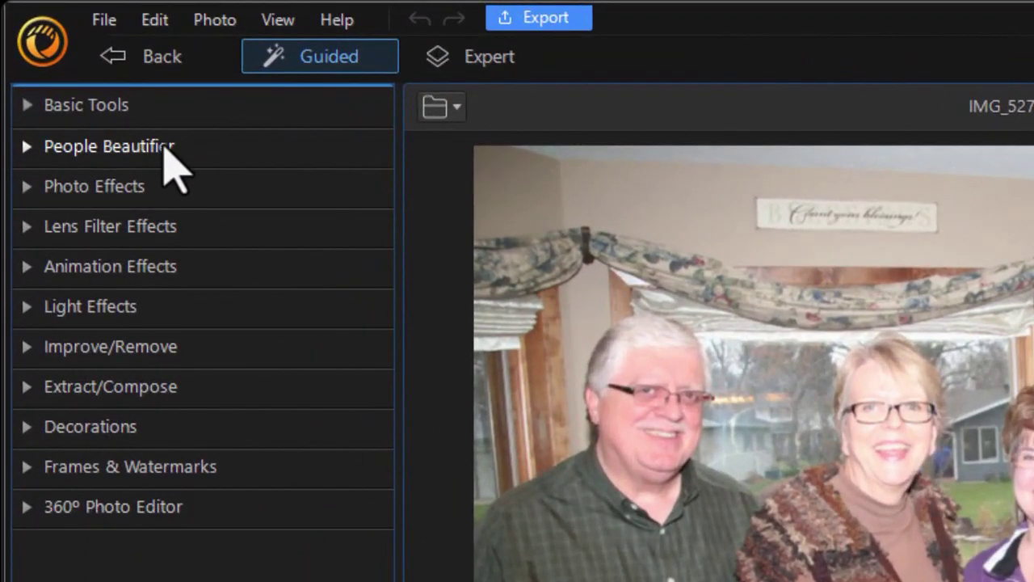
Step: Open People Beautifier Face Tools, dismiss the multiple-faces notice, and pick the rightmost man
click(173, 154)
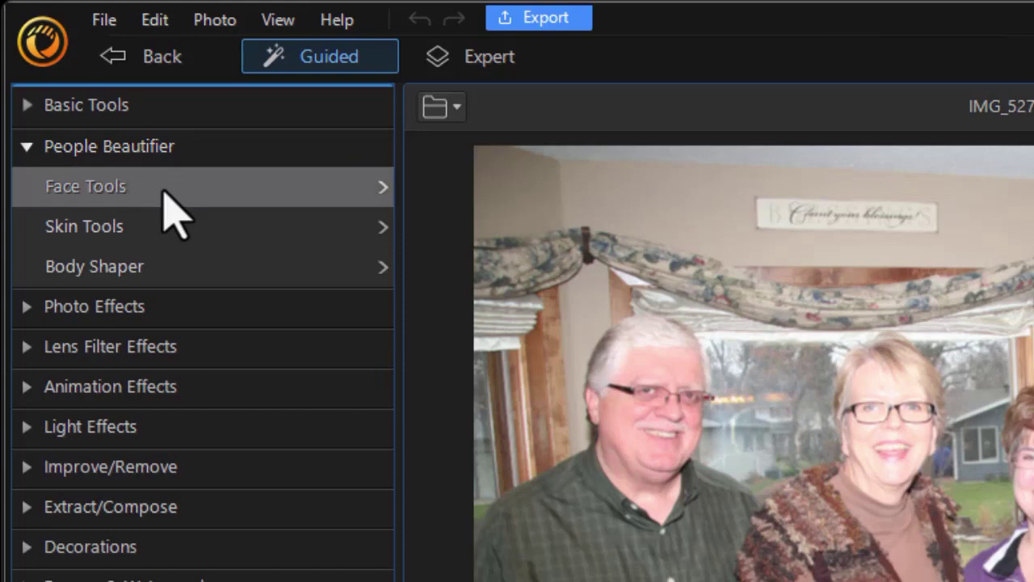
click(163, 194)
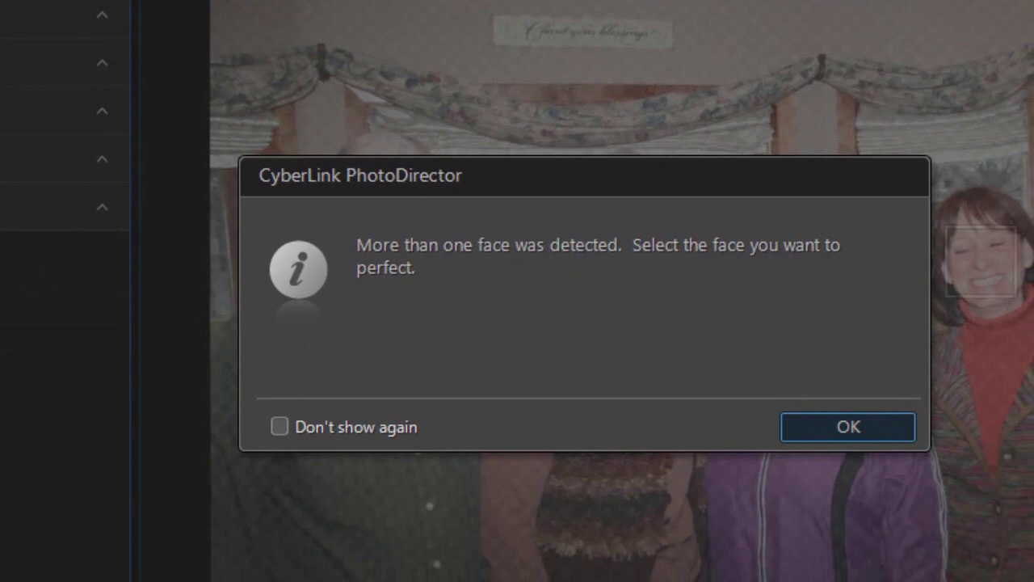
click(849, 426)
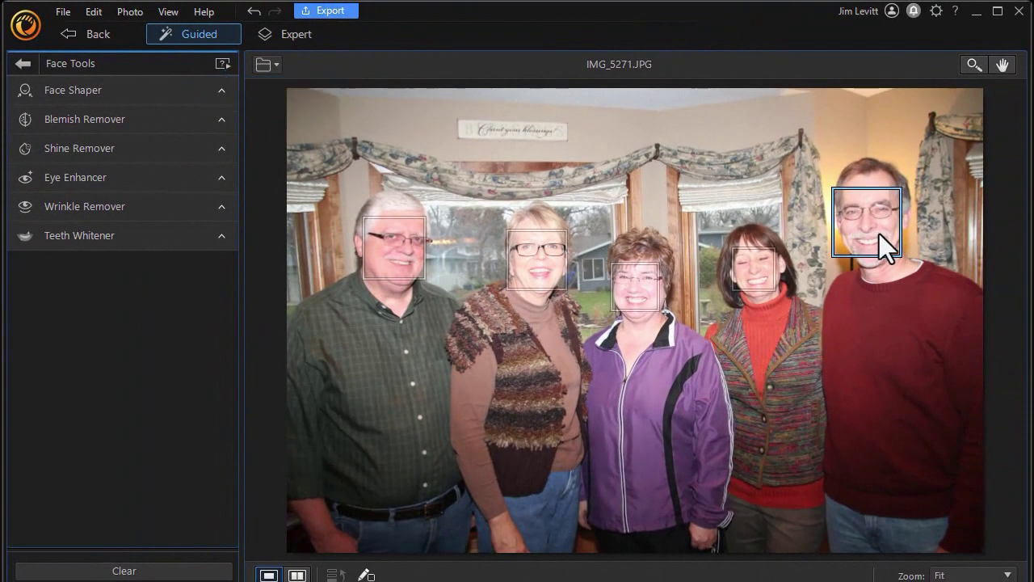
click(880, 234)
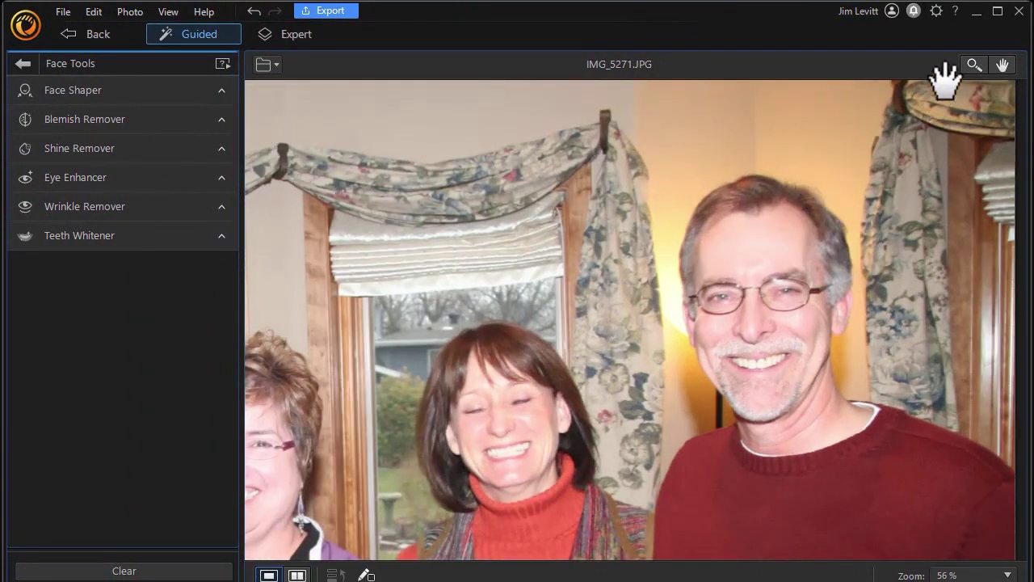
Step: Zoom in on the red-sweater man's face and open Face Shaper with feature points shown
click(974, 64)
drag(667, 181, 872, 465)
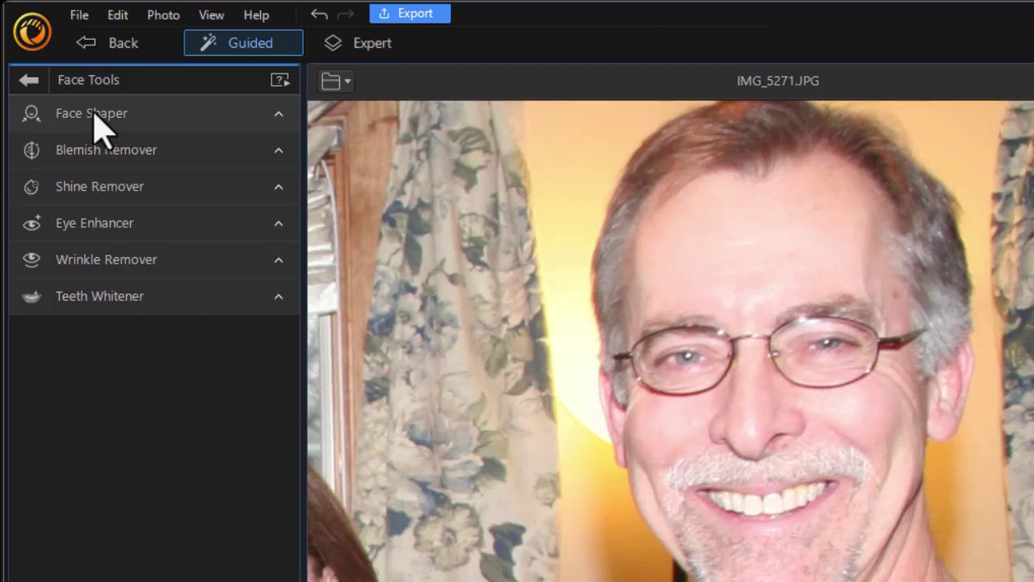
click(95, 122)
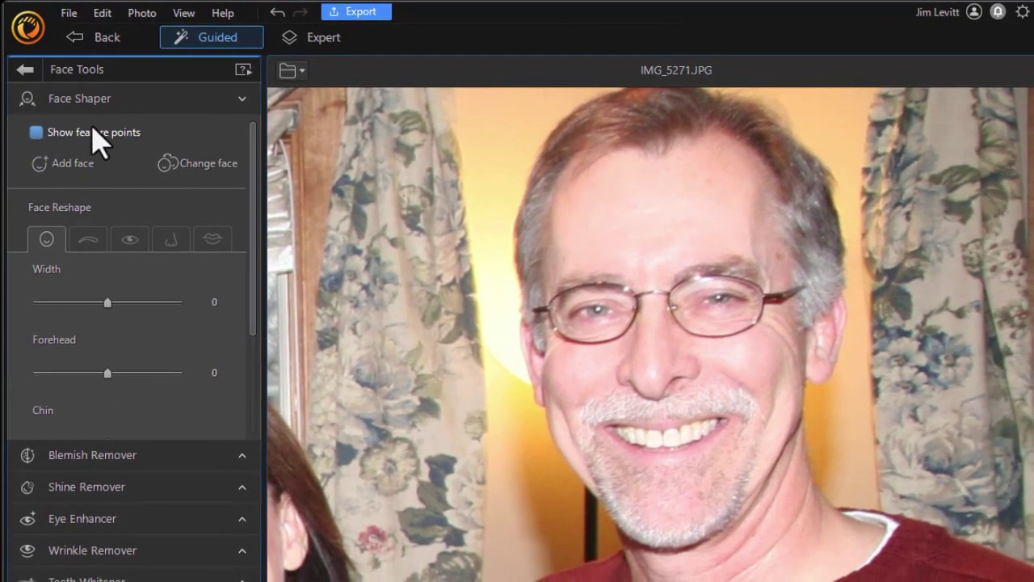
click(36, 132)
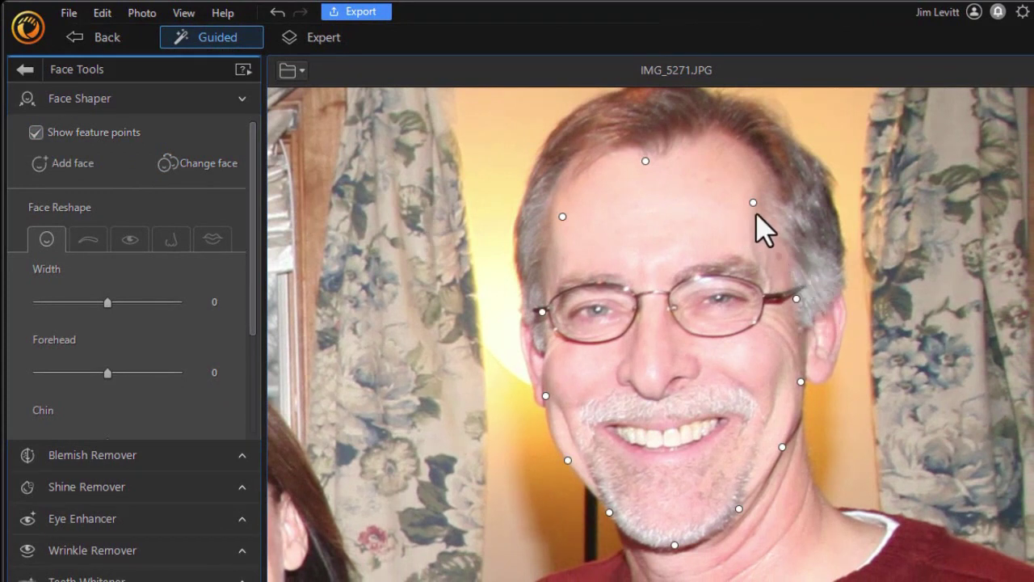
Step: Nudge the top-of-head and forehead feature points into place, then widen the face to maximum Width
drag(753, 201, 782, 191)
drag(562, 217, 554, 212)
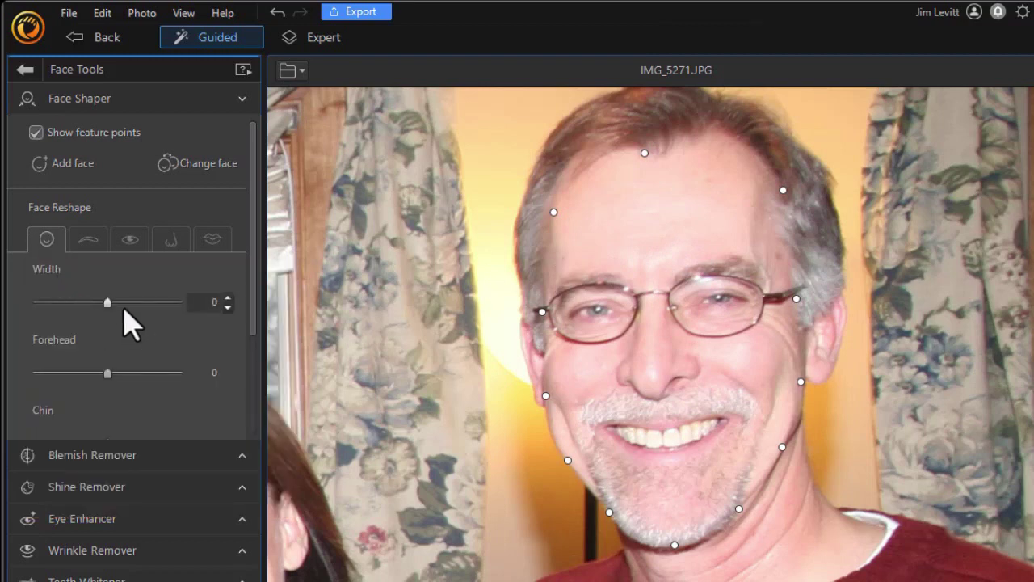
drag(118, 307, 76, 310)
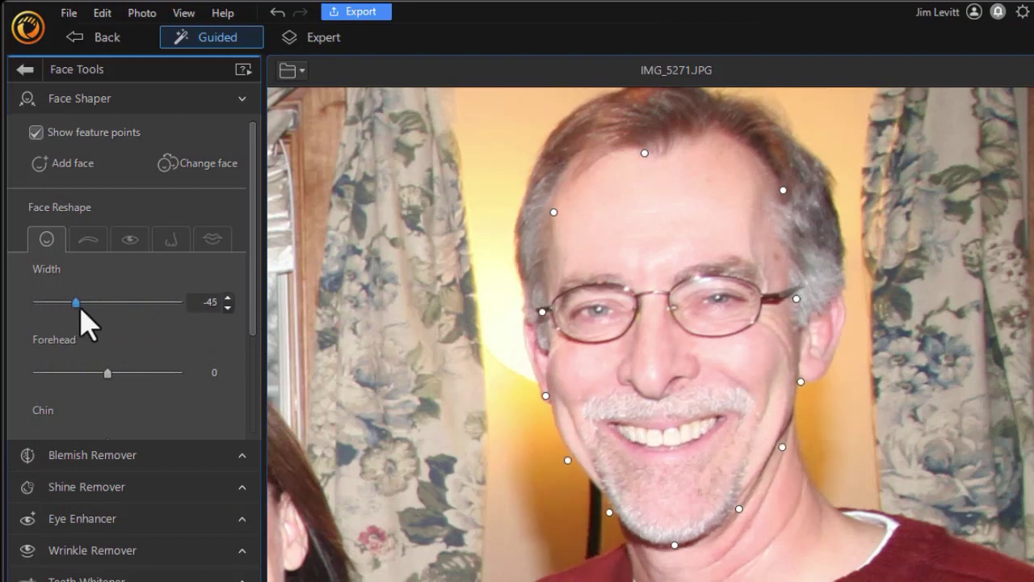
Step: Hide feature points, narrow Width to about -45, then reset all Face Shaper sliders to 0
click(36, 134)
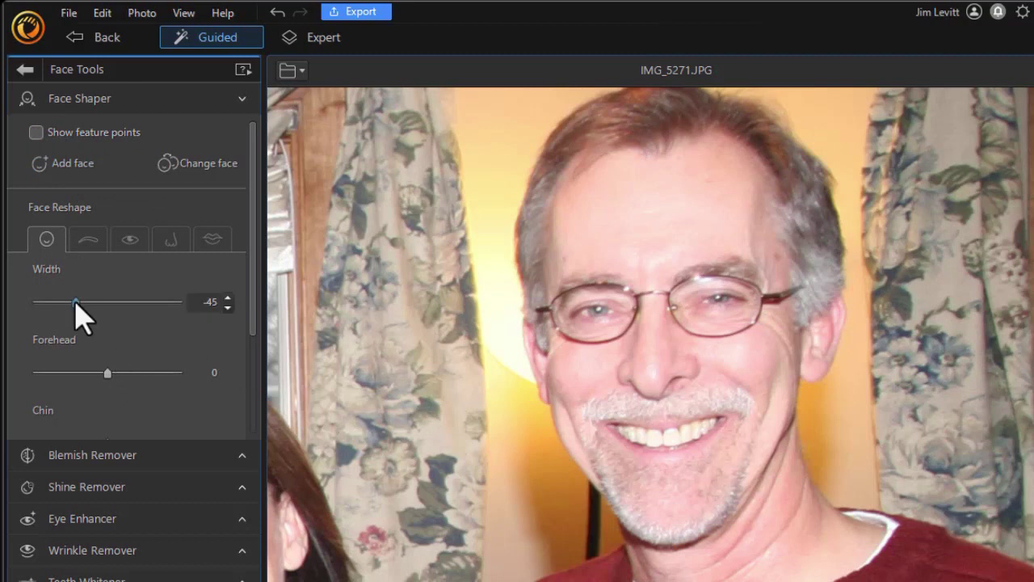
mouse_move(87, 305)
mouse_down()
mouse_move(161, 305)
mouse_move(75, 302)
mouse_up()
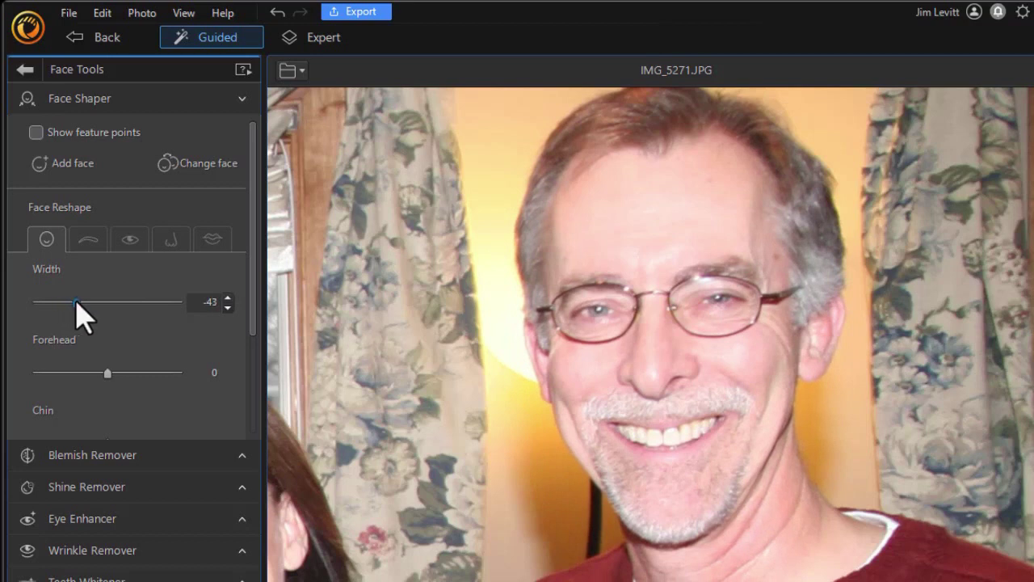
drag(256, 307, 258, 490)
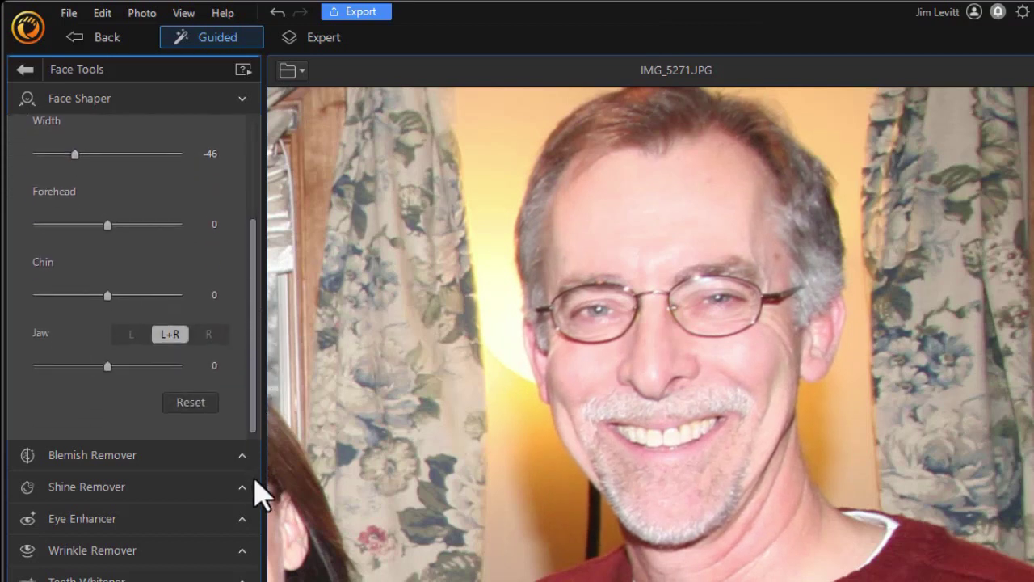
click(186, 404)
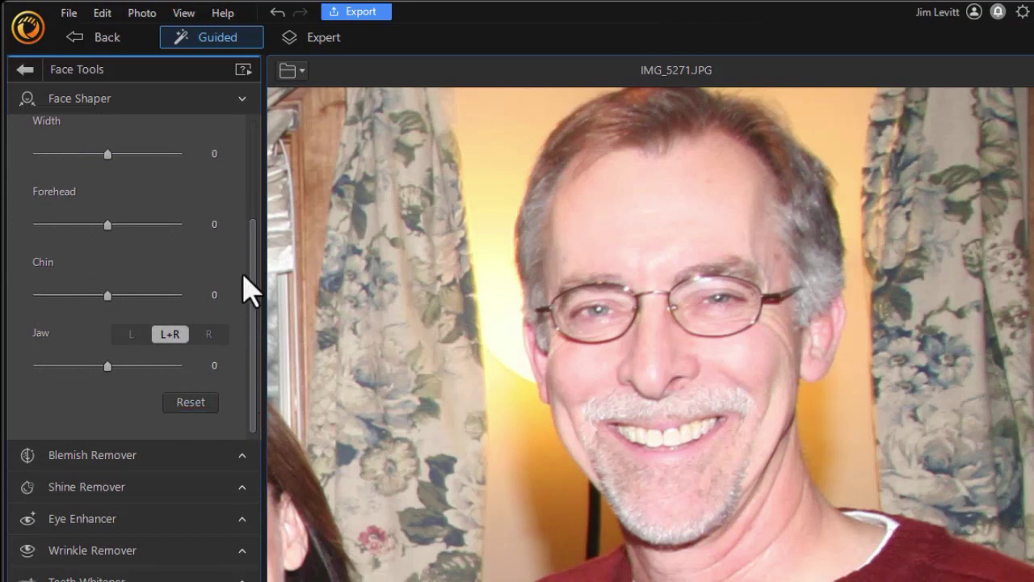
scroll(226, 178, up, 3)
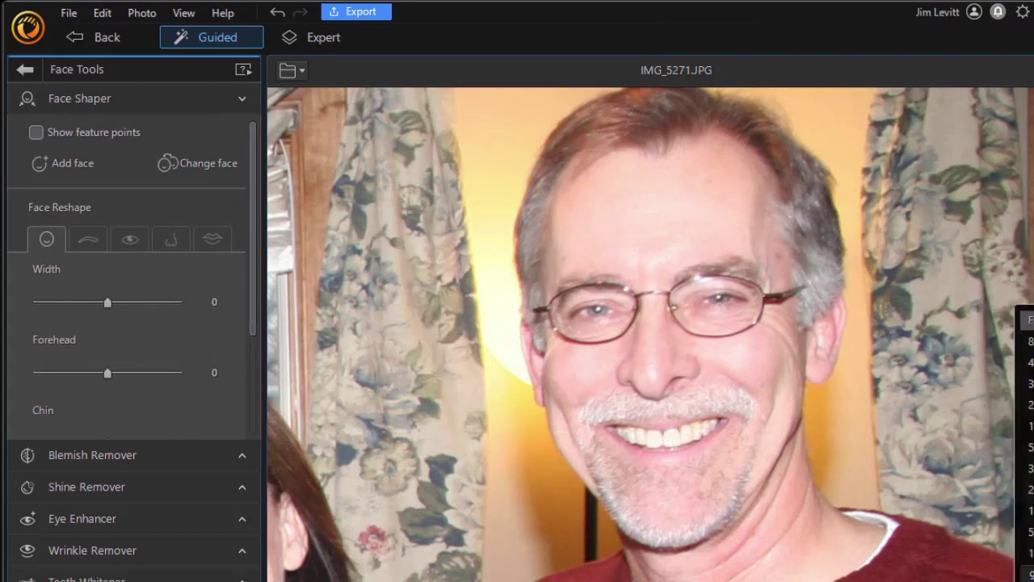
Step: Switch to the white-haired man on the far left, zoom in on him, and hide feature points
click(1030, 320)
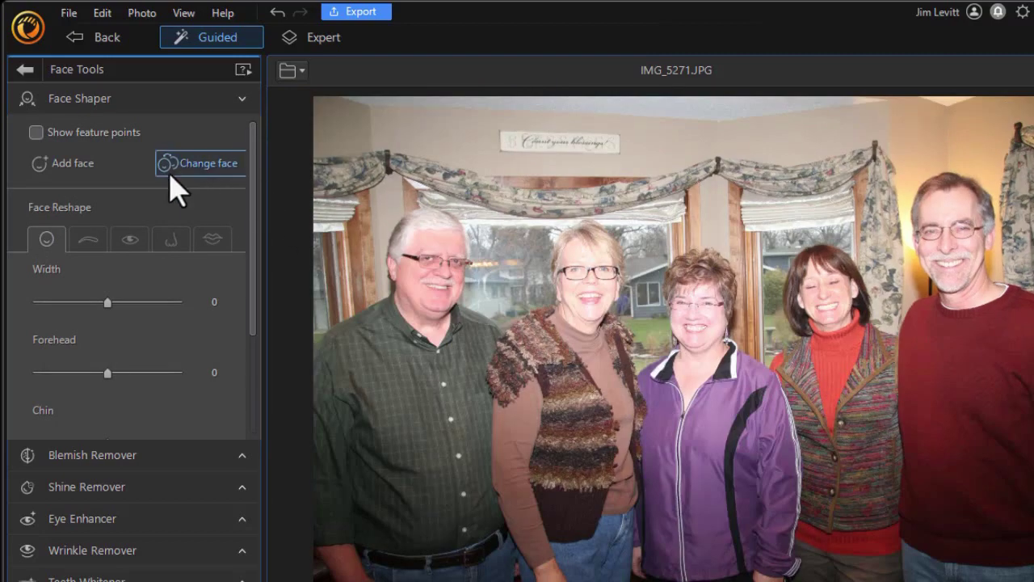
click(202, 170)
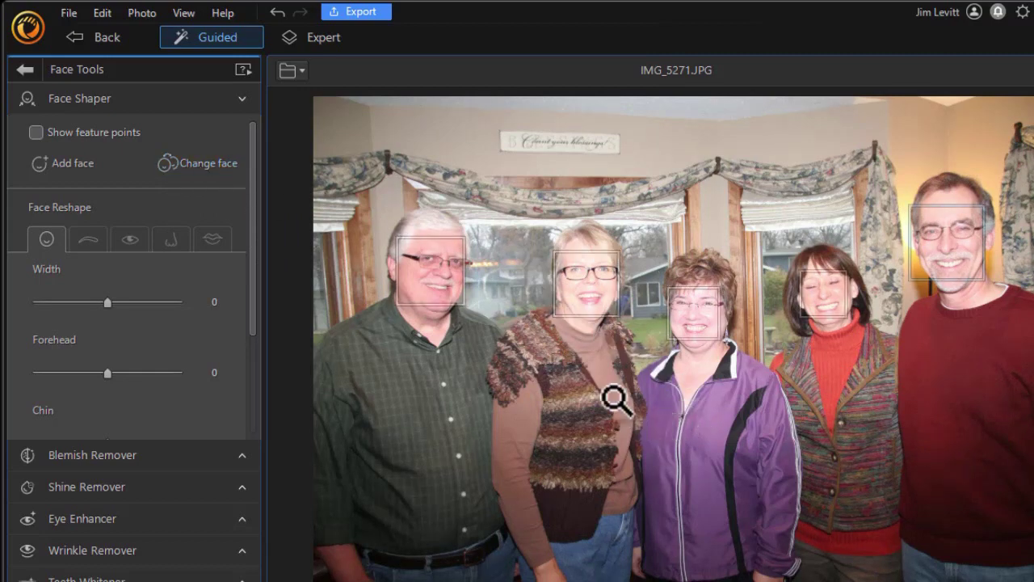
click(431, 271)
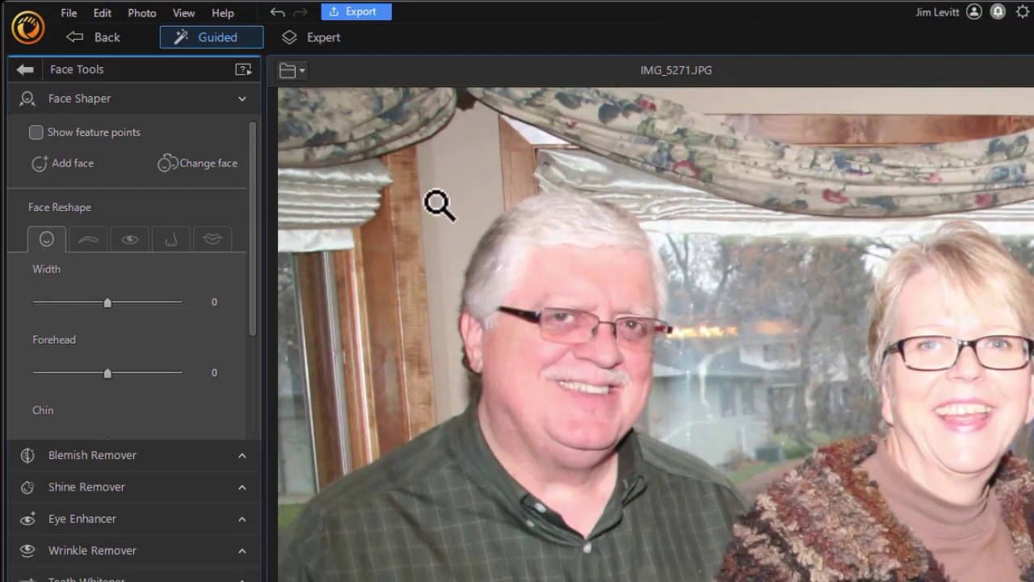
drag(439, 188, 748, 510)
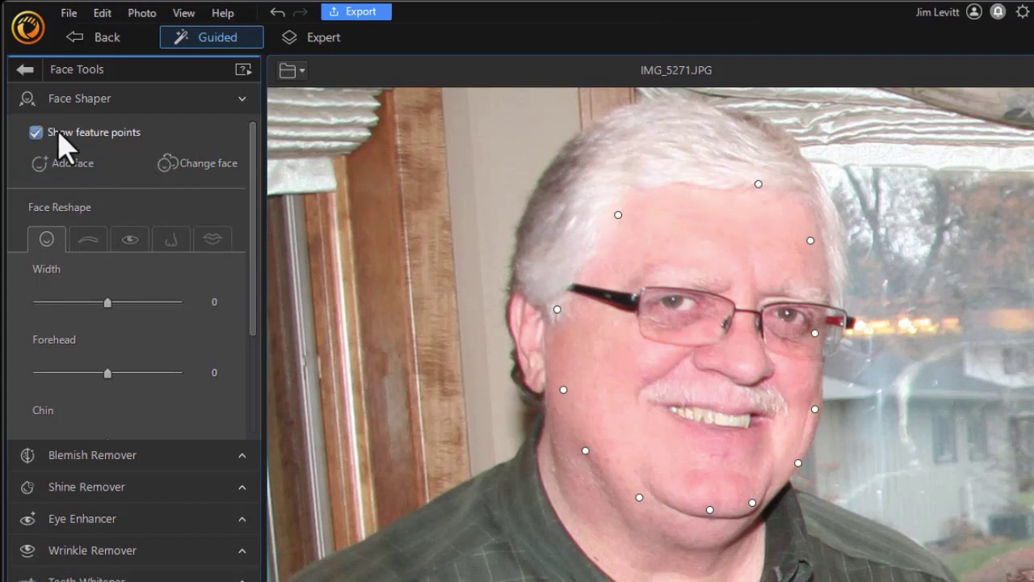
click(35, 134)
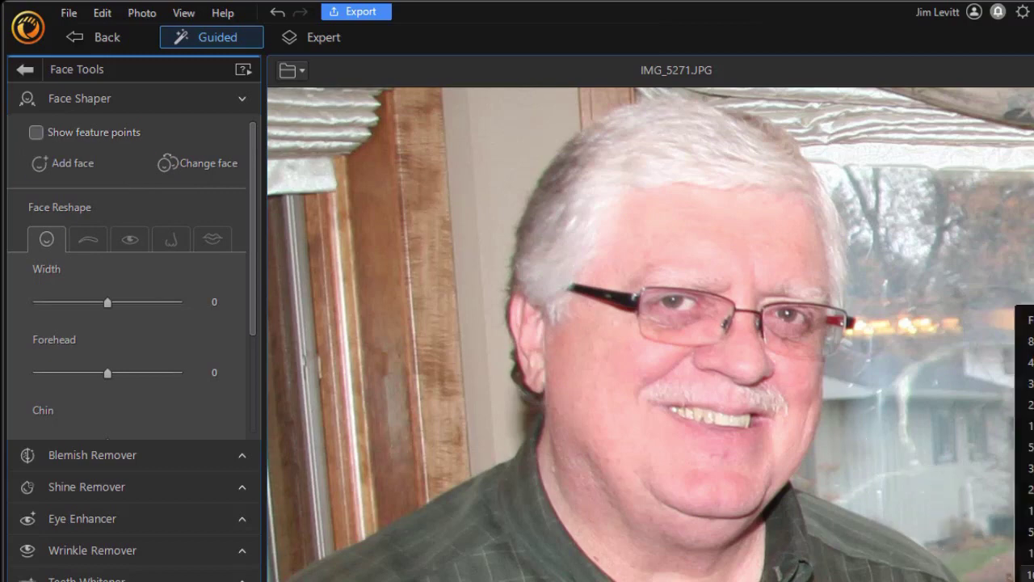
Step: Manually add a face box over the purple jacket and vest, then show its feature points
click(1028, 320)
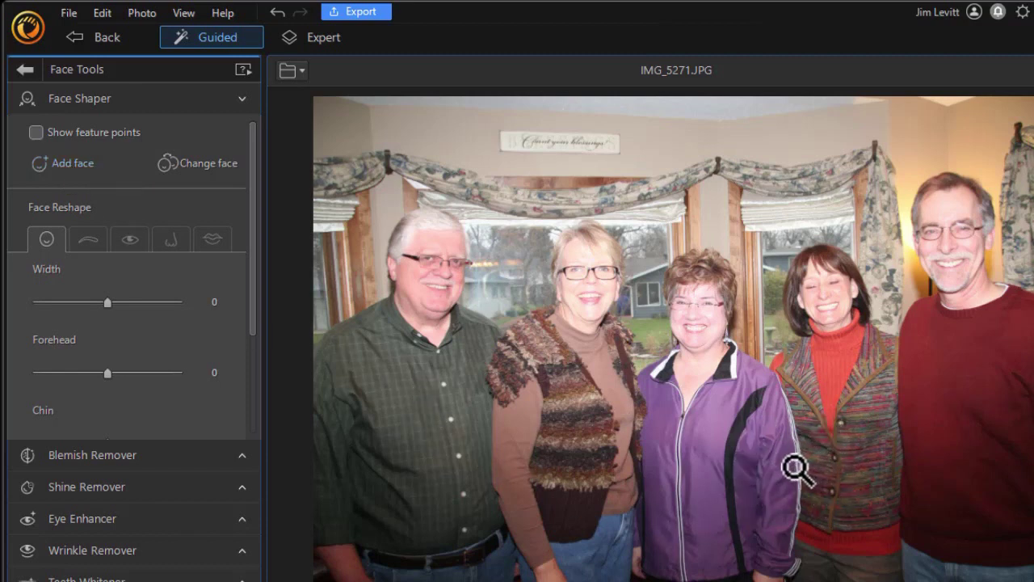
click(65, 171)
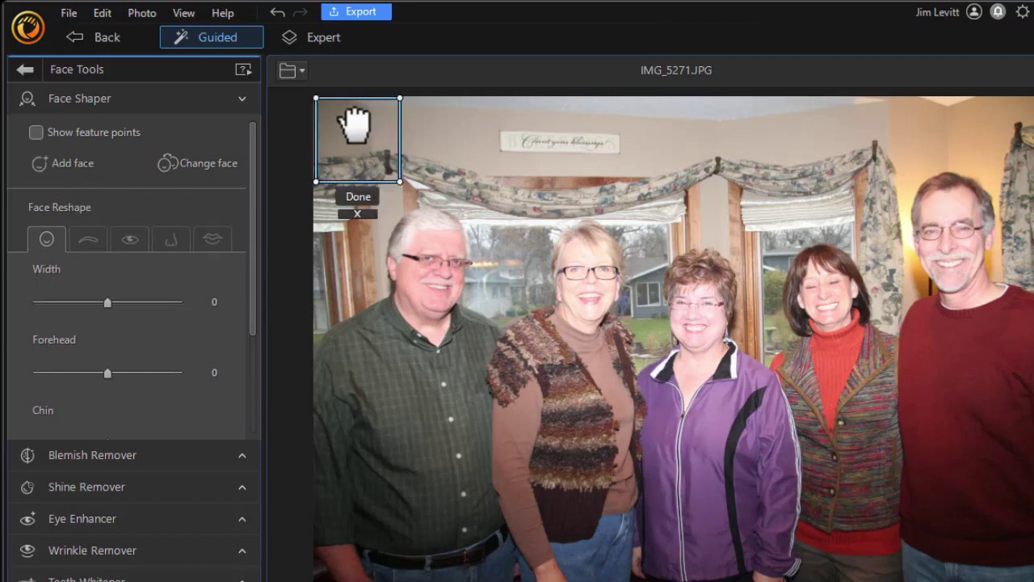
drag(399, 181, 790, 460)
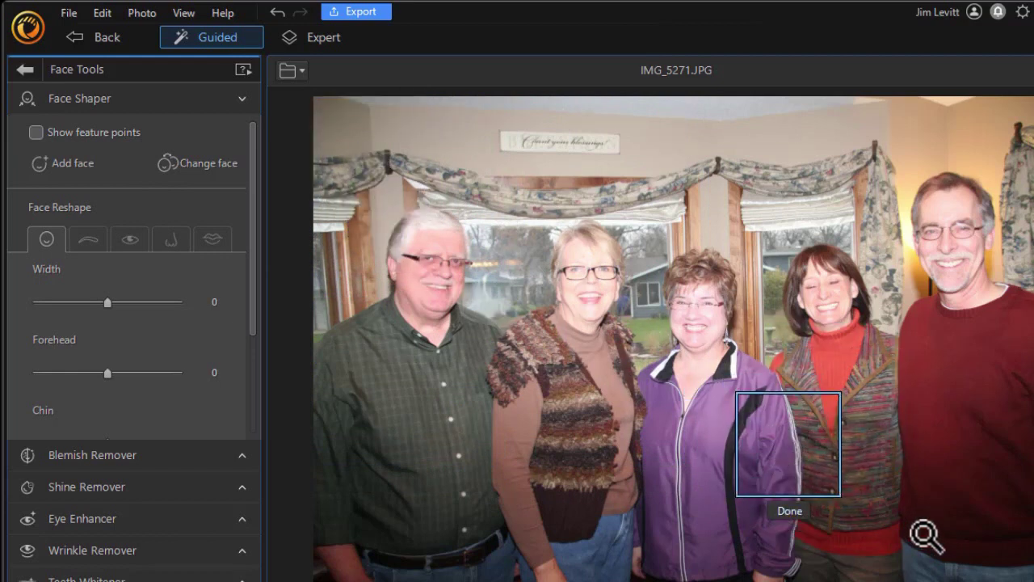
click(790, 511)
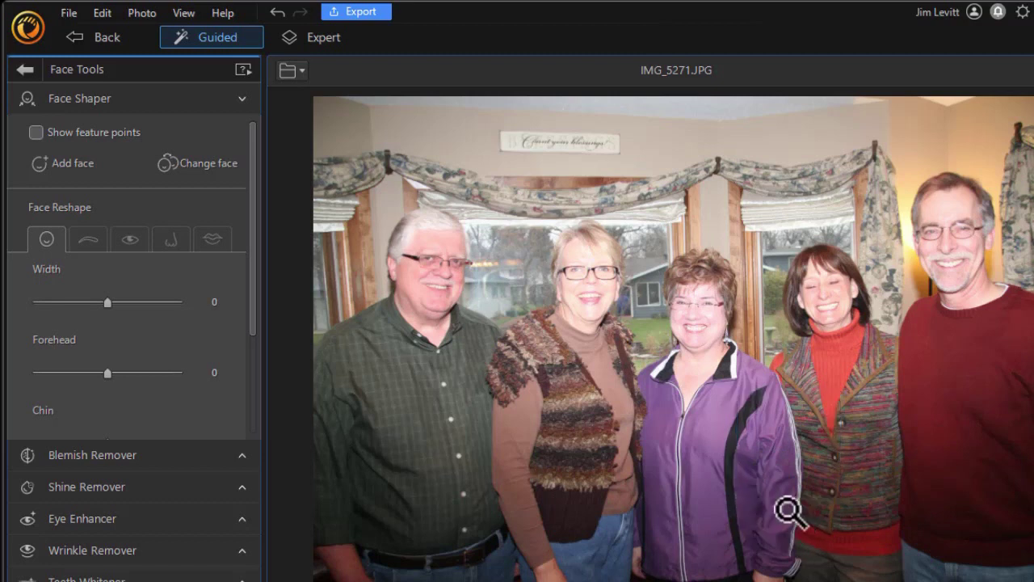
click(36, 133)
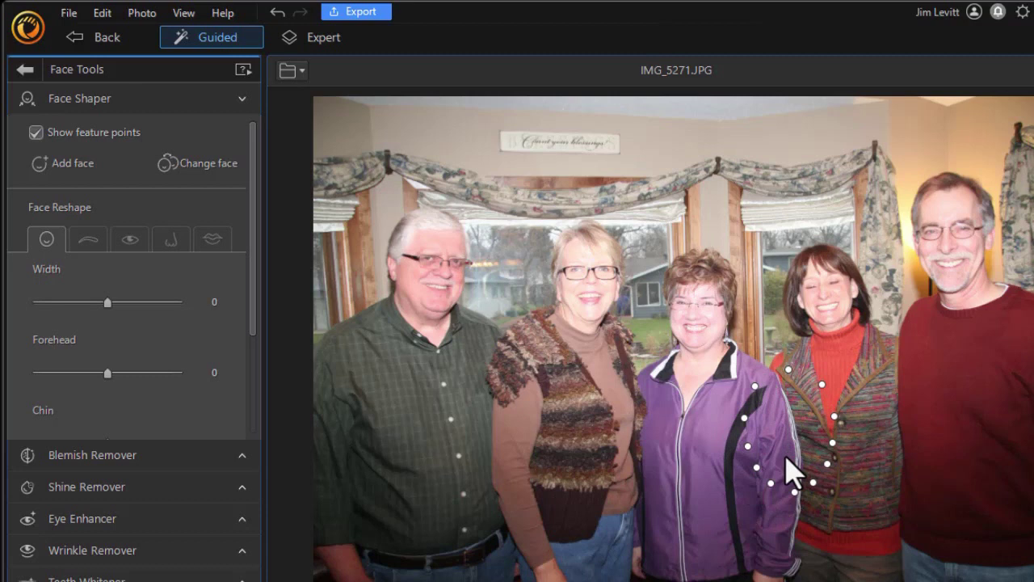
Step: Switch back to the red-sweater man on the far right with feature points shown, zoomed in close
click(194, 165)
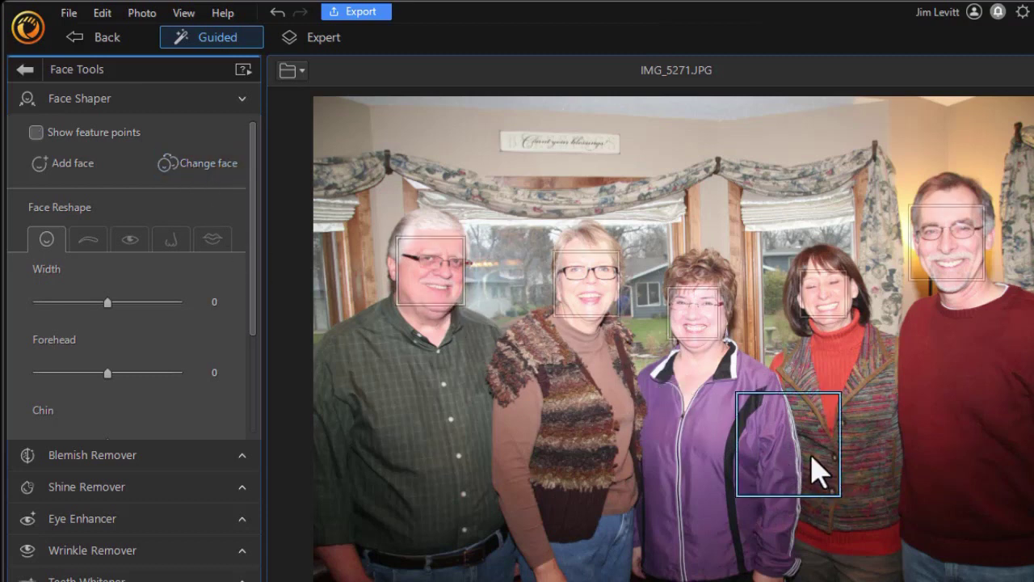
scroll(813, 474, up, 3)
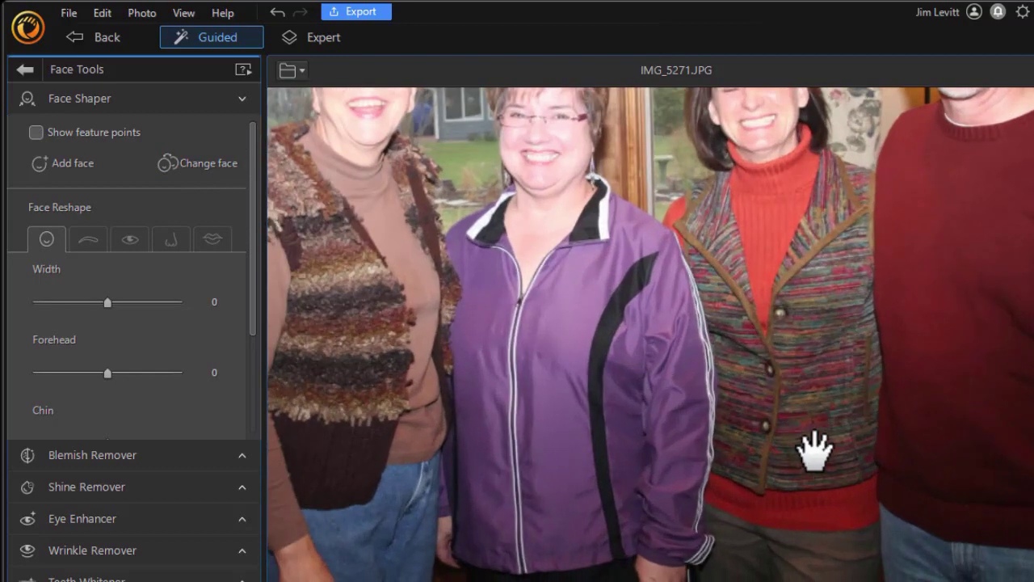
click(43, 134)
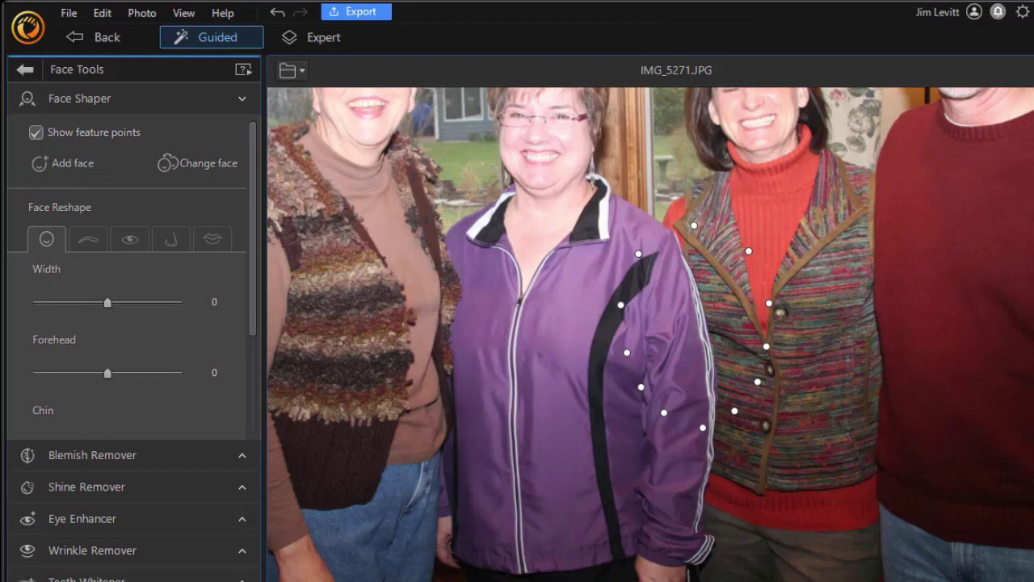
click(226, 168)
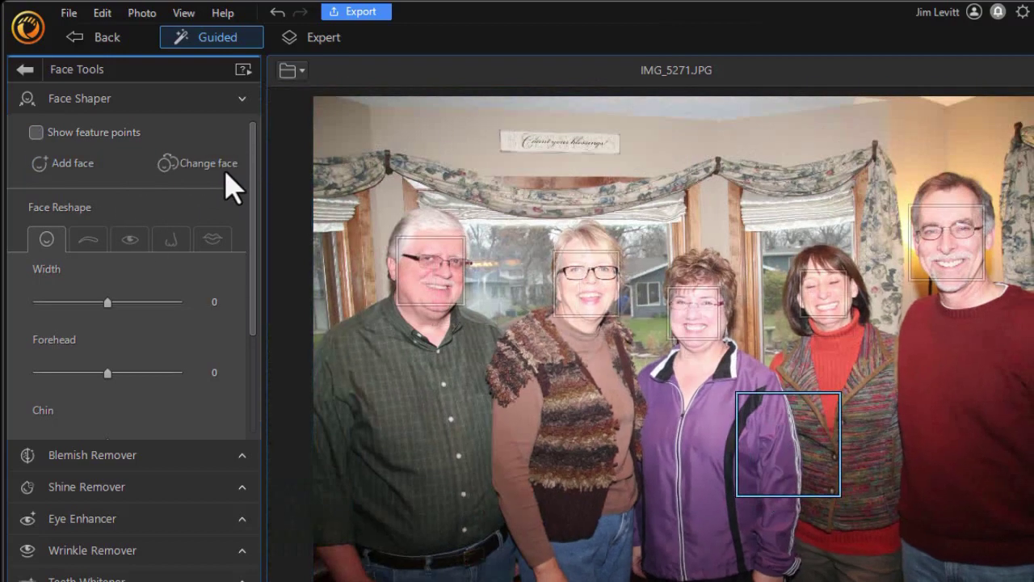
click(974, 283)
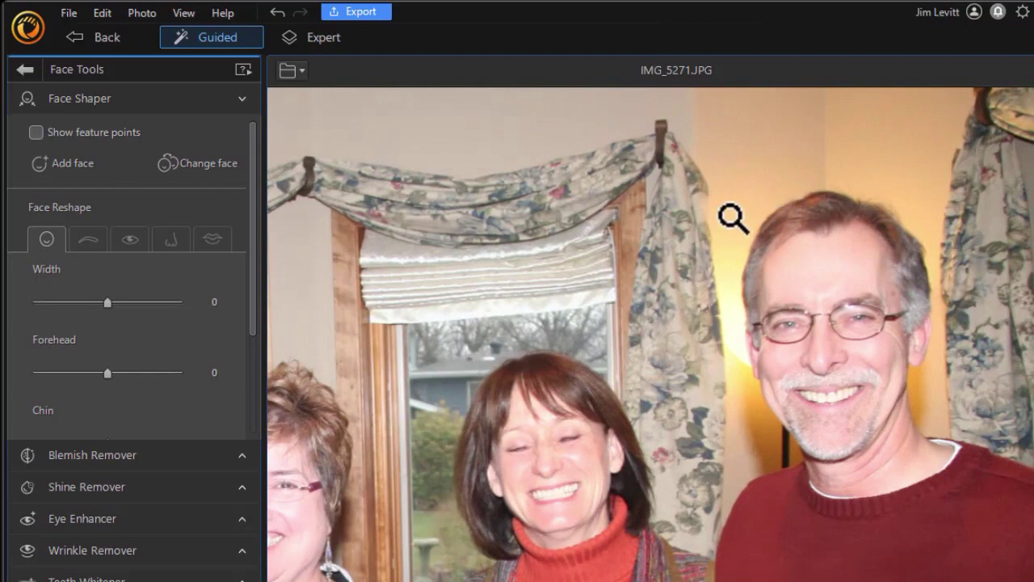
click(813, 489)
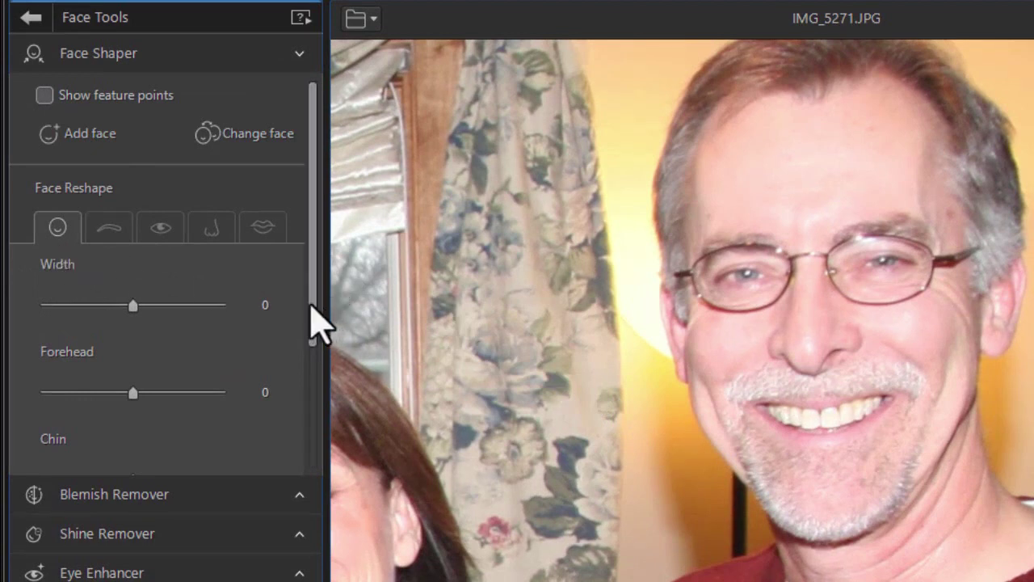
Step: Set the red-sweater man's Width to -39, Forehead to -21 and Chin to -86
drag(316, 335, 323, 443)
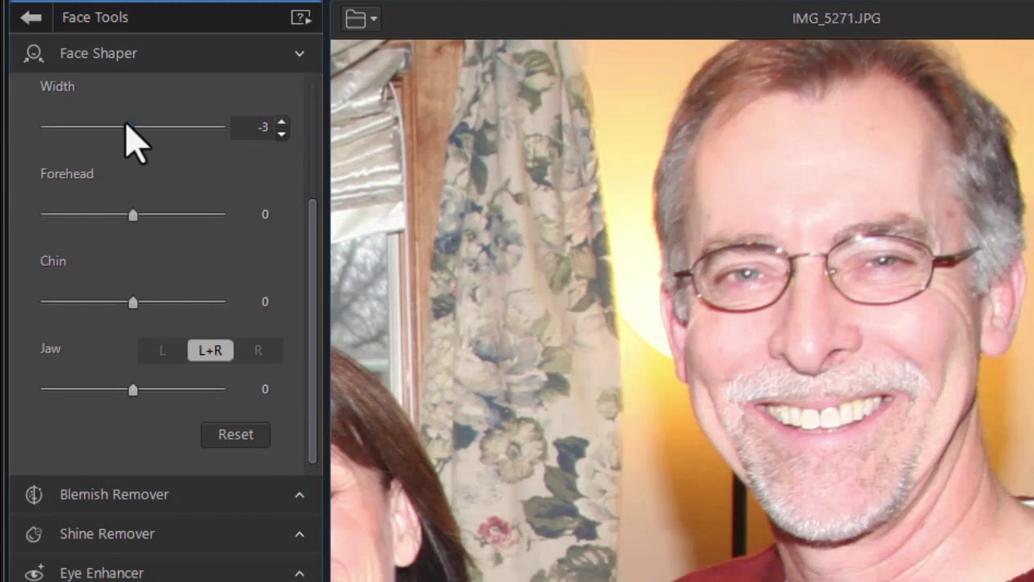
drag(126, 127, 98, 129)
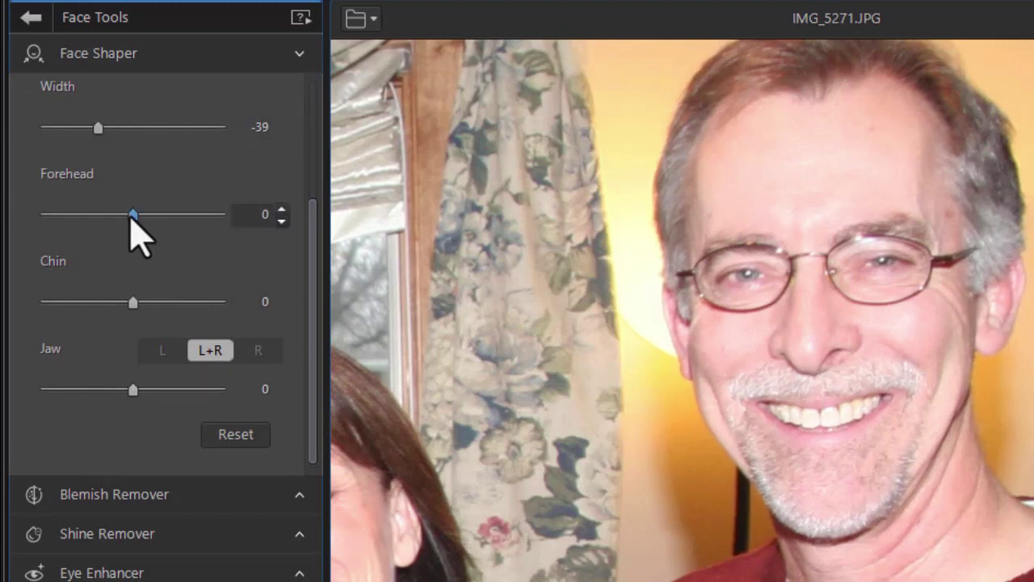
drag(133, 216, 119, 234)
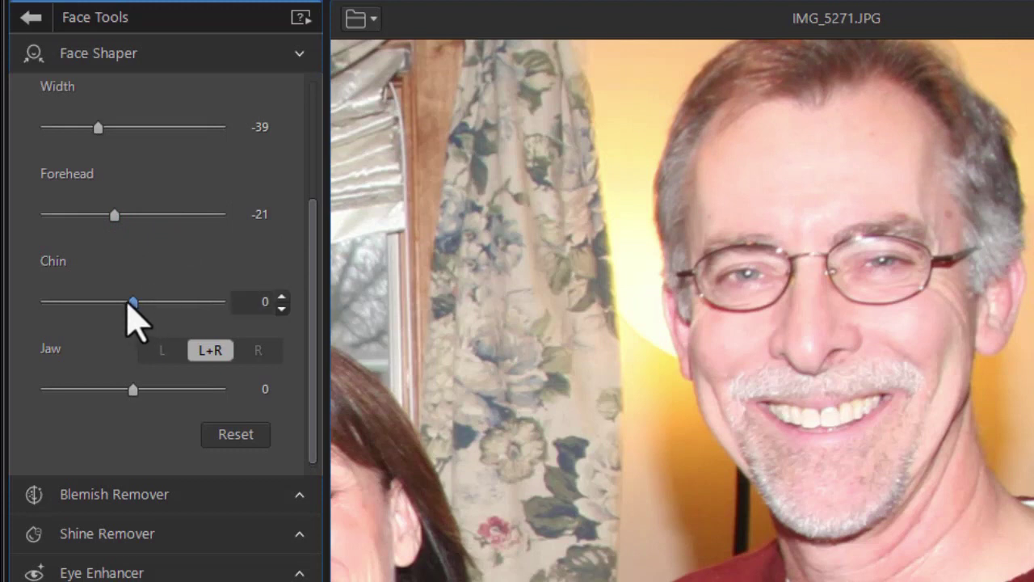
drag(129, 305, 50, 309)
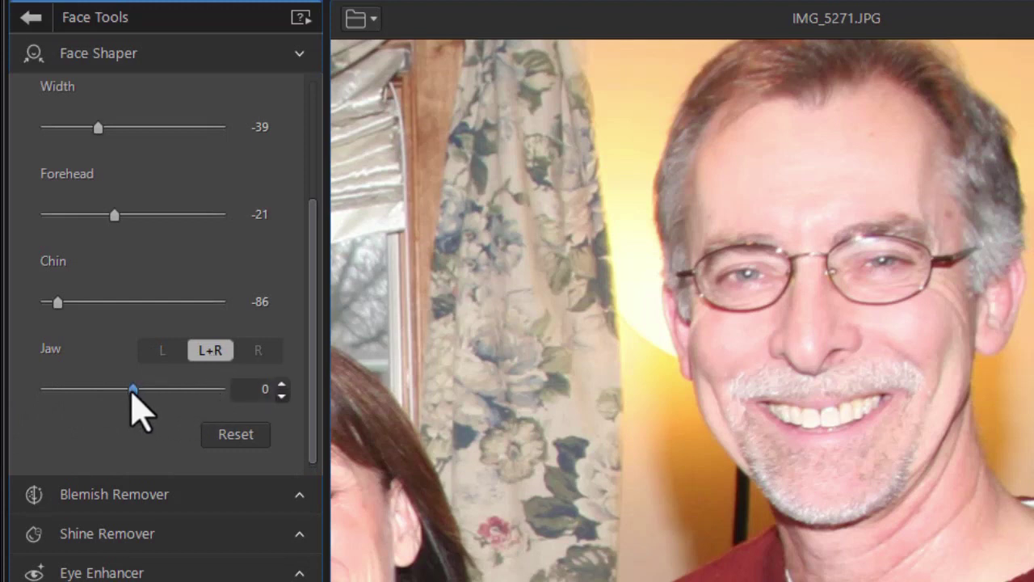
Step: Slim Jaw R to -55 and Jaw L to -96, then finish editing to bring up the save prompt
mouse_move(135, 393)
mouse_down()
mouse_move(78, 398)
mouse_move(150, 402)
mouse_move(132, 405)
mouse_up()
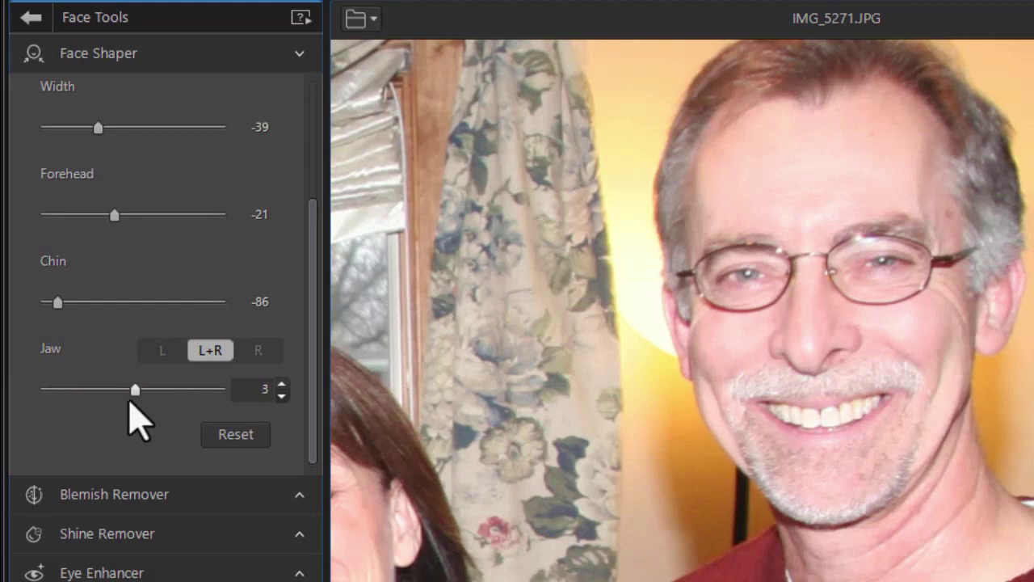
click(258, 351)
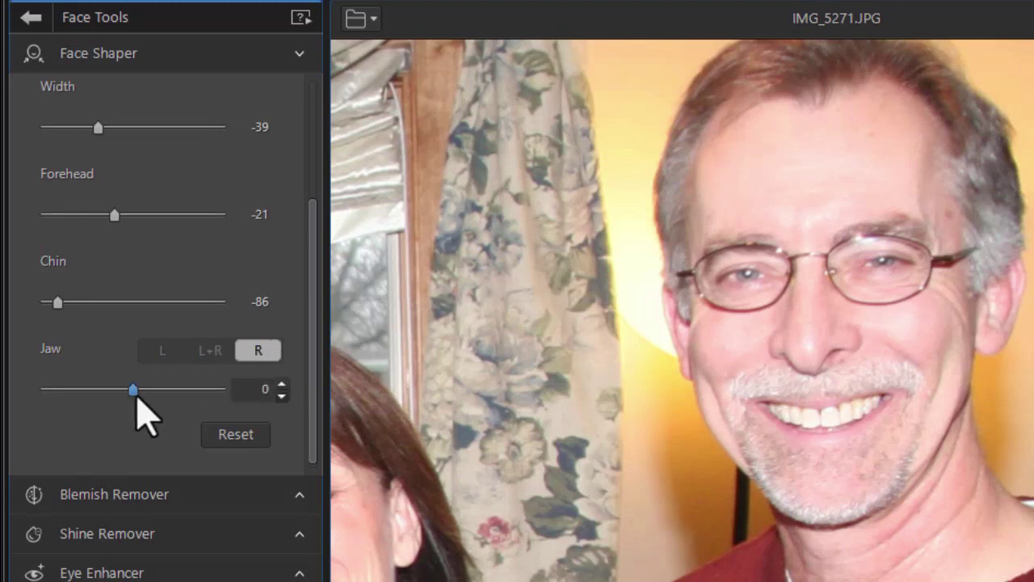
drag(138, 395, 84, 404)
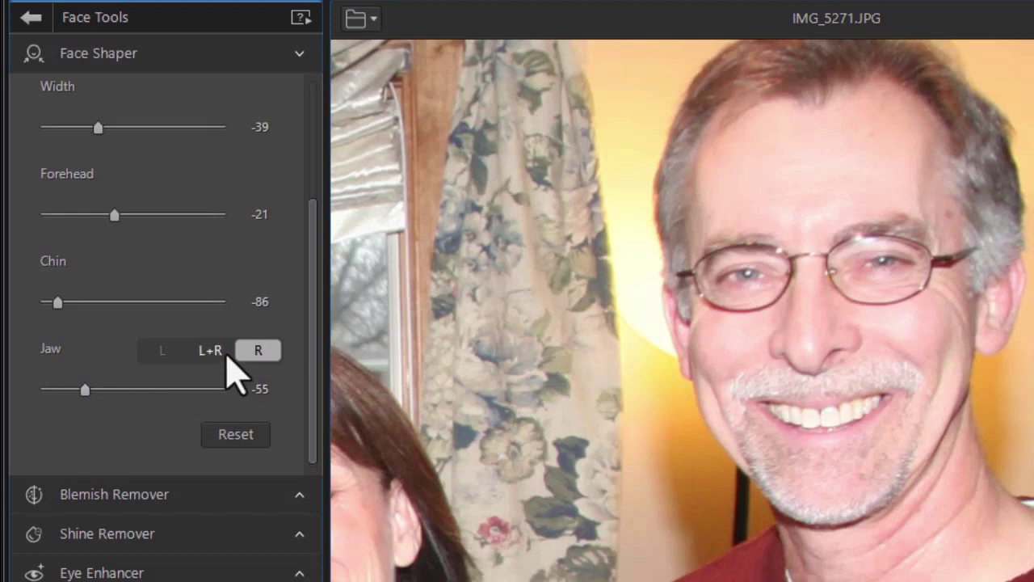
click(165, 350)
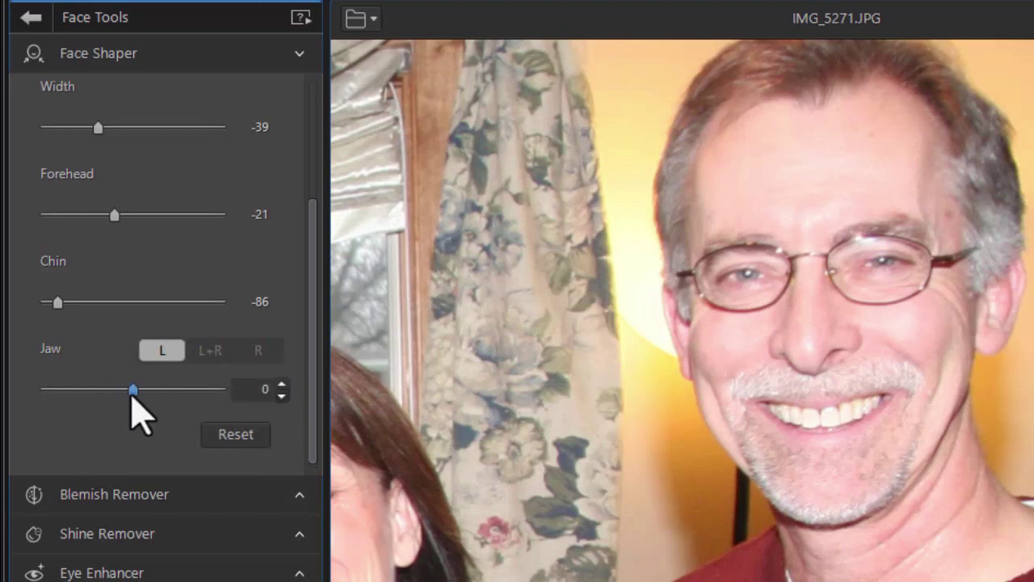
drag(132, 394, 48, 404)
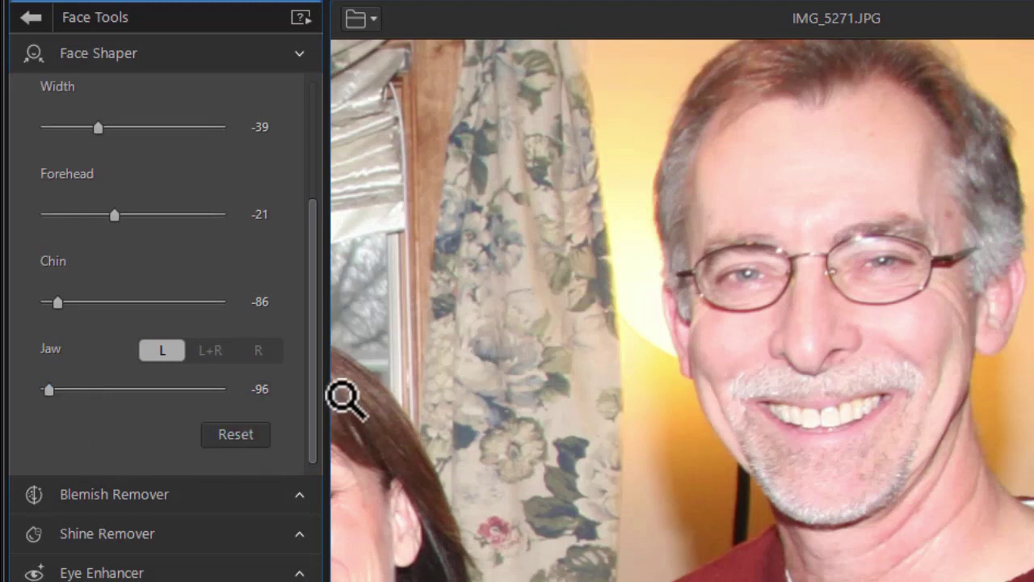
drag(315, 406, 294, 177)
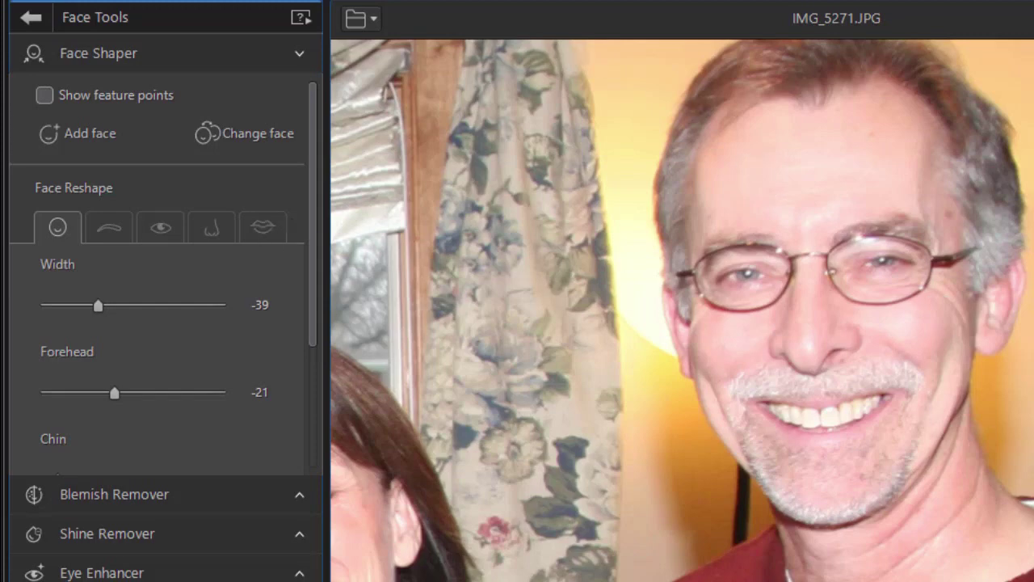
click(123, 6)
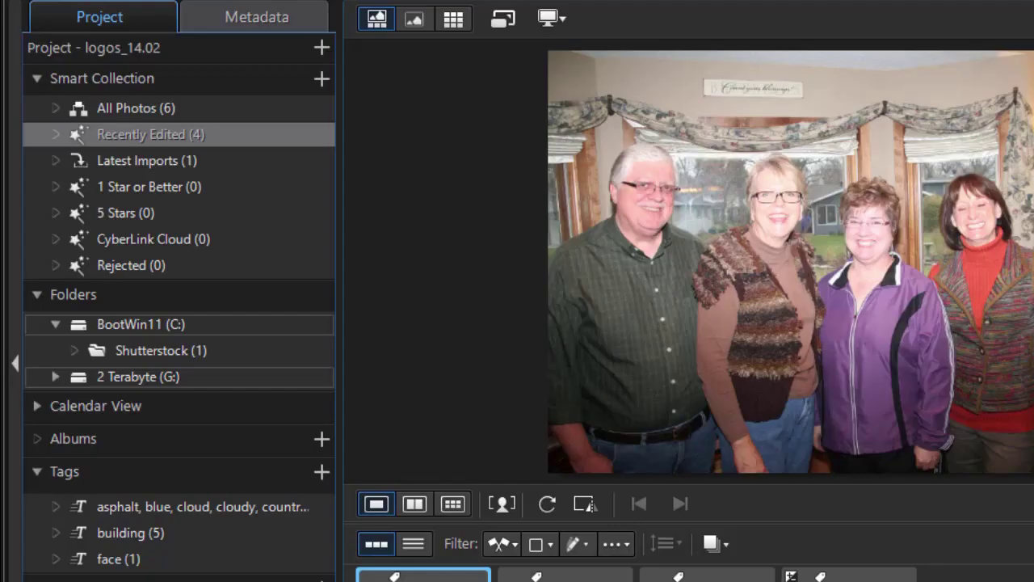
Step: Discard the edits without saving a copy and open portrait B0016533.jpg in Guided face tools
click(679, 501)
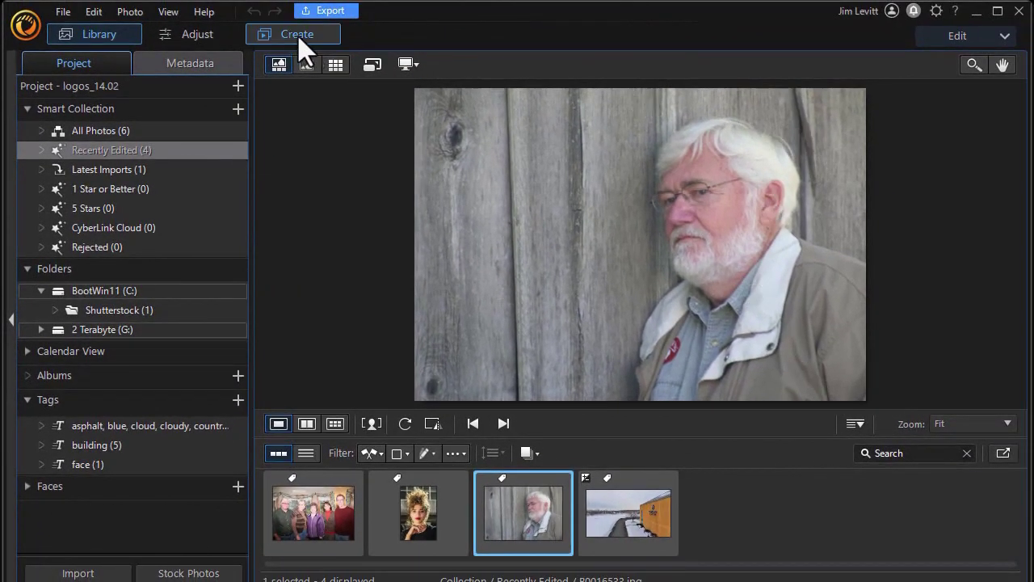
click(298, 33)
click(966, 35)
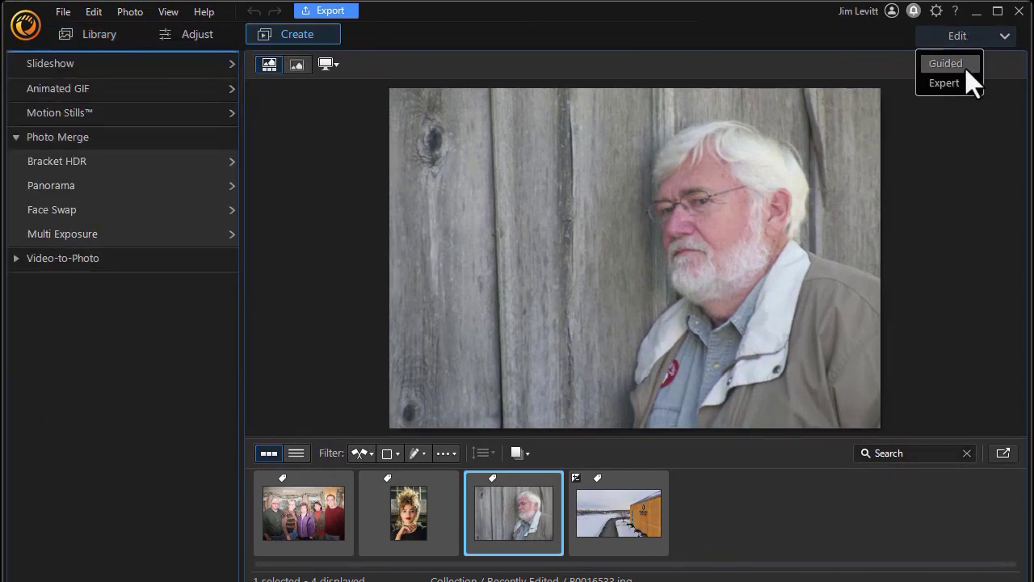
click(947, 64)
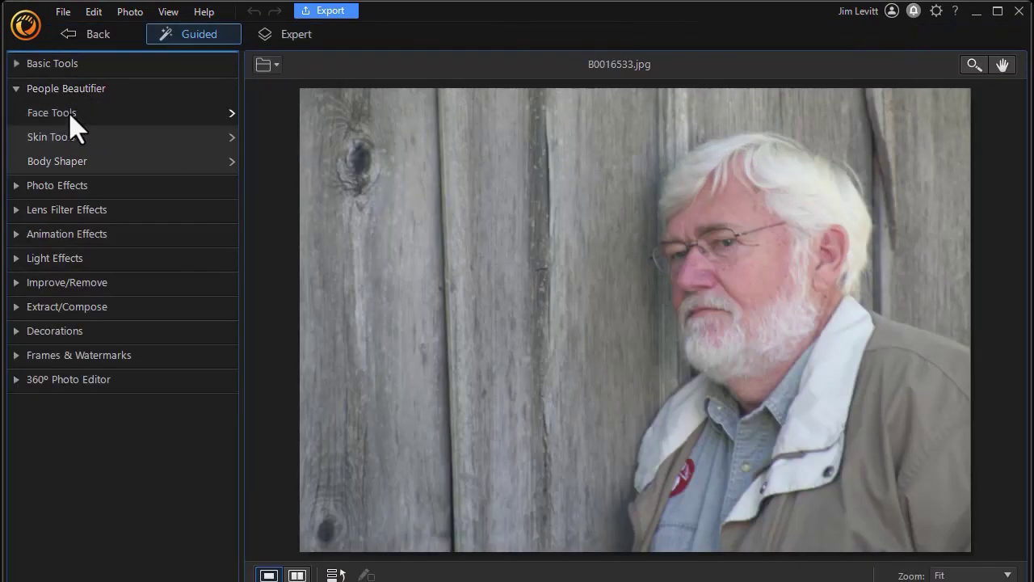
click(71, 111)
Step: In Face Shaper, show feature points, align cheek and temple points, and set Width to 63
scroll(751, 291, up, 2)
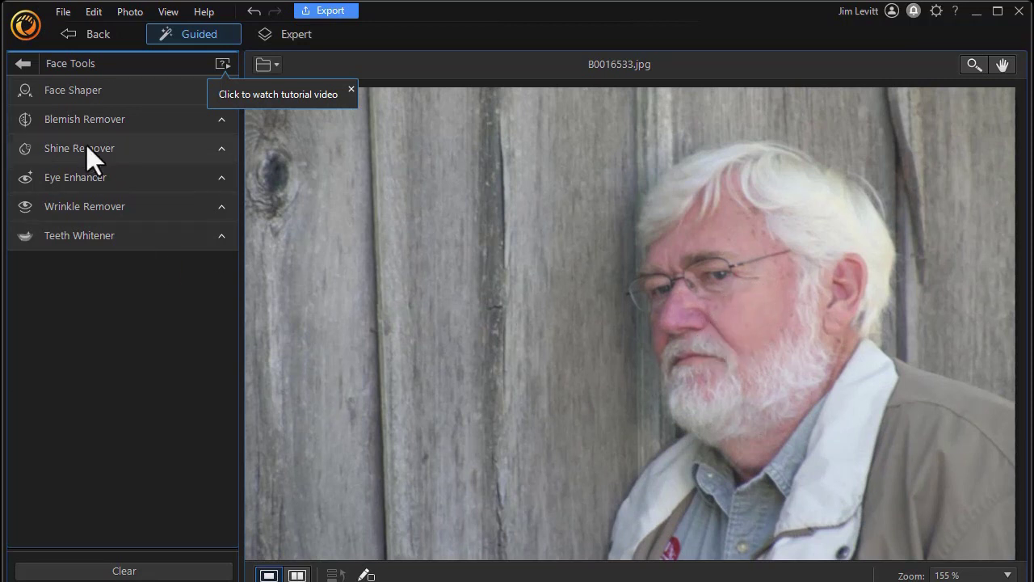
click(53, 86)
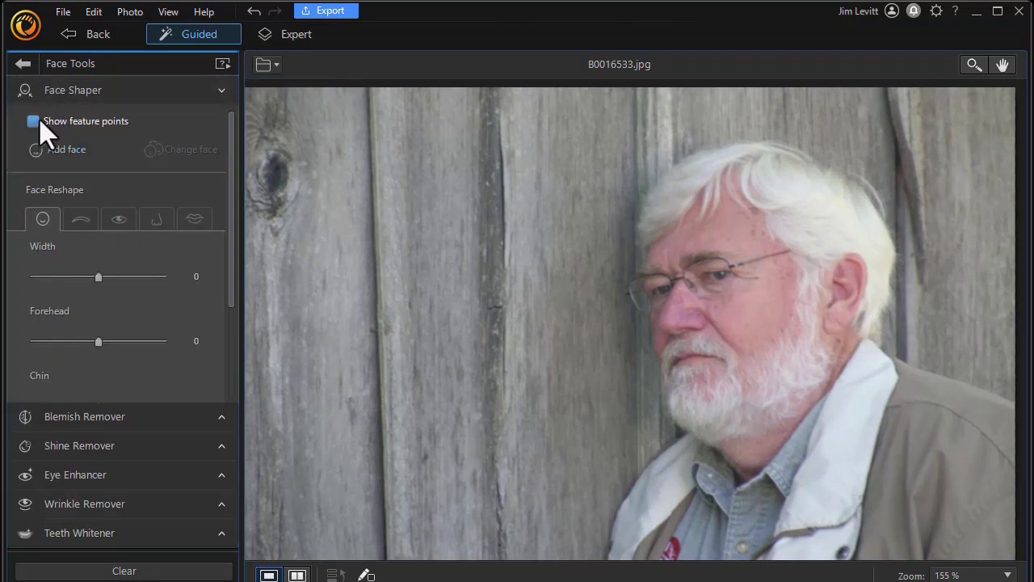
click(34, 121)
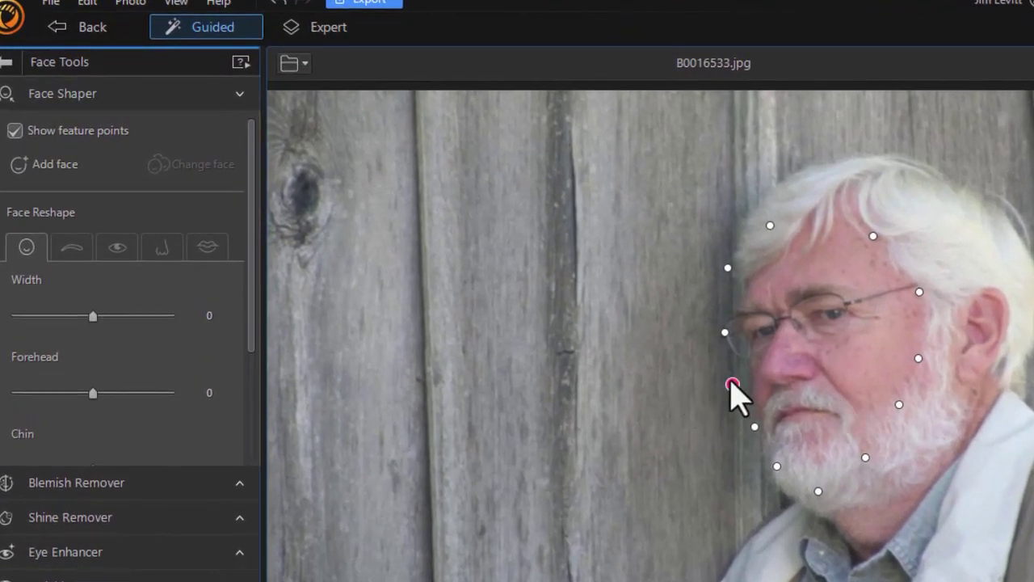
drag(732, 384, 746, 384)
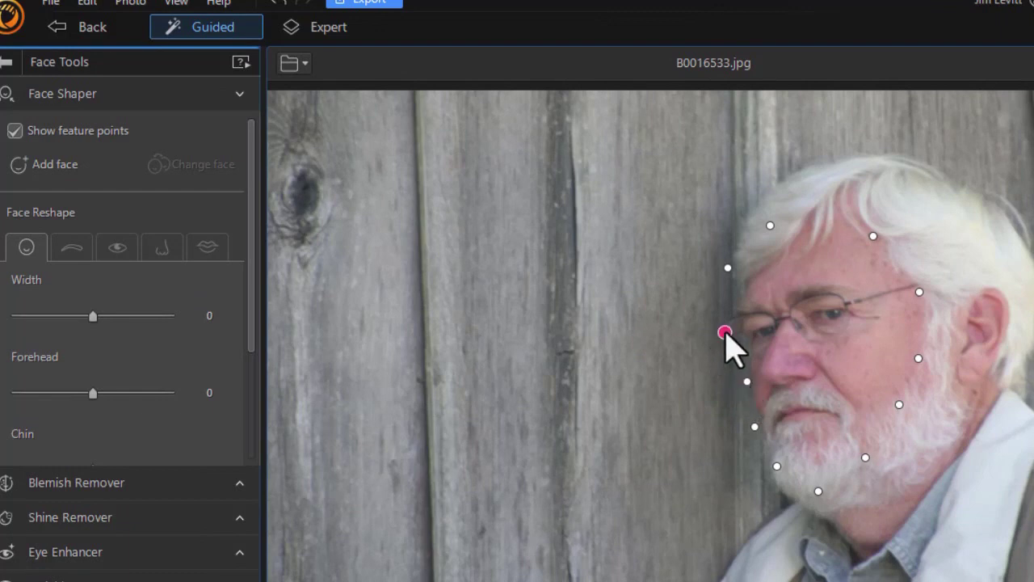
drag(725, 333, 732, 330)
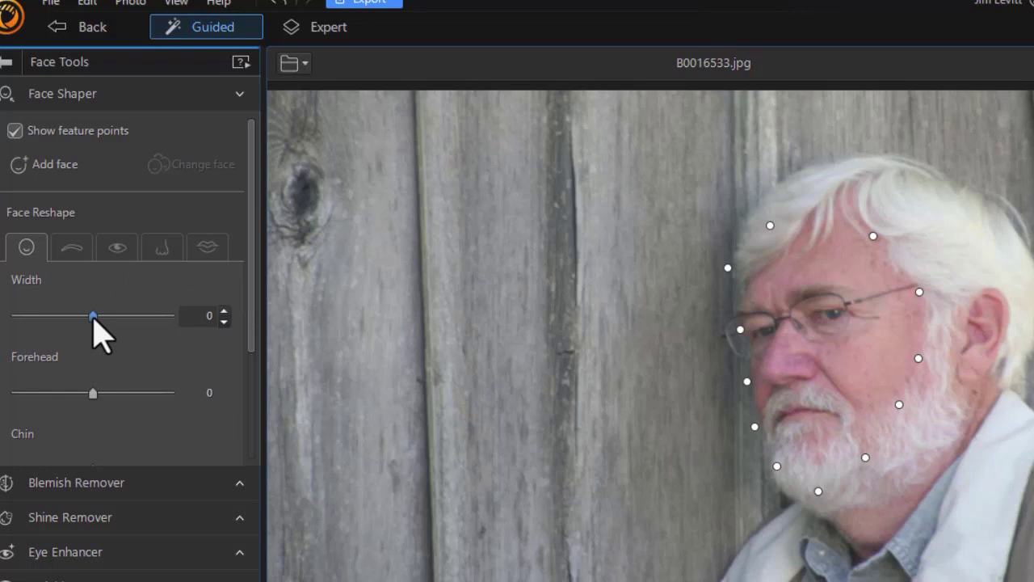
drag(89, 318, 142, 318)
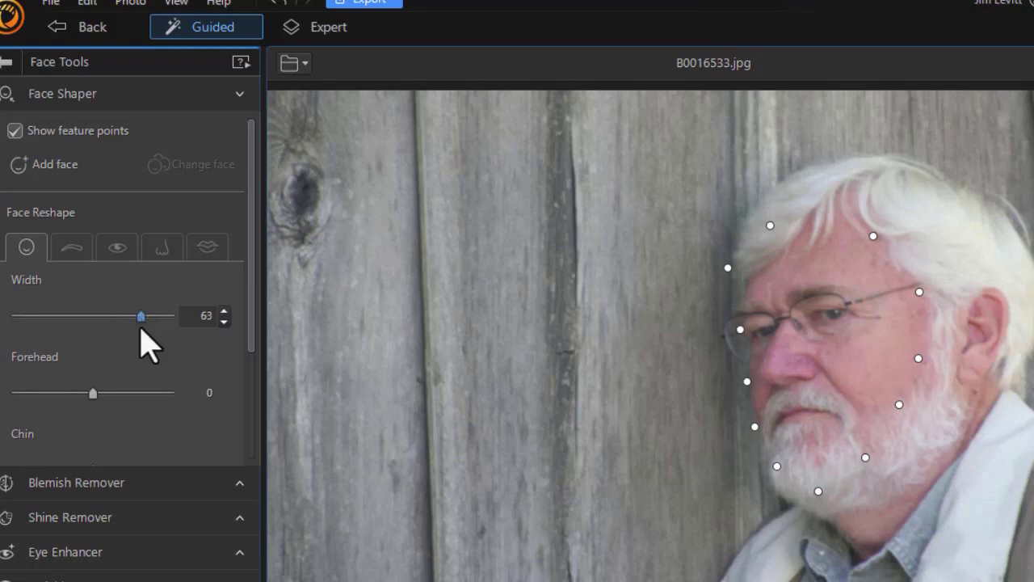